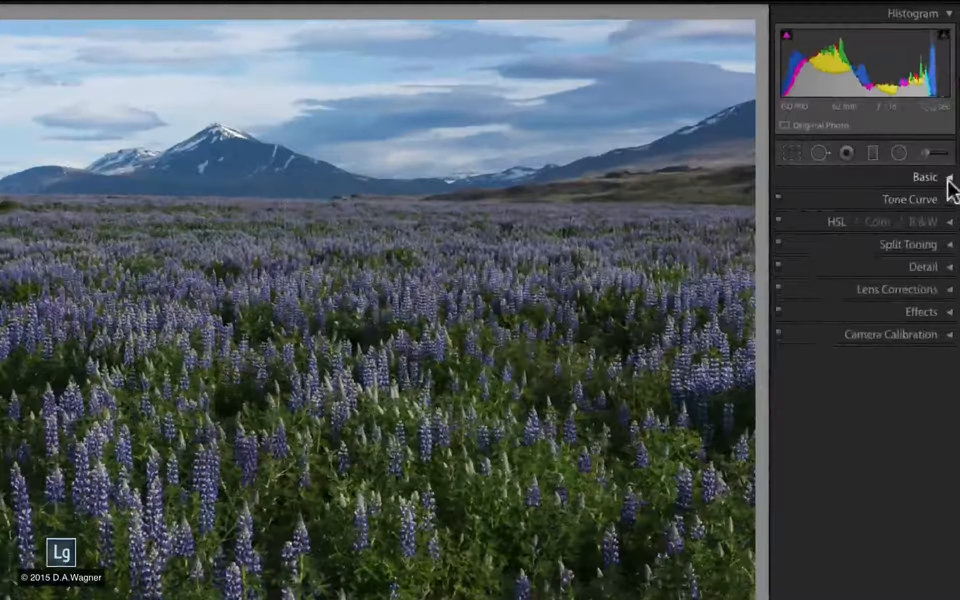
Expand the Camera Calibration settings for the lupine field photo.
left_click(949, 181)
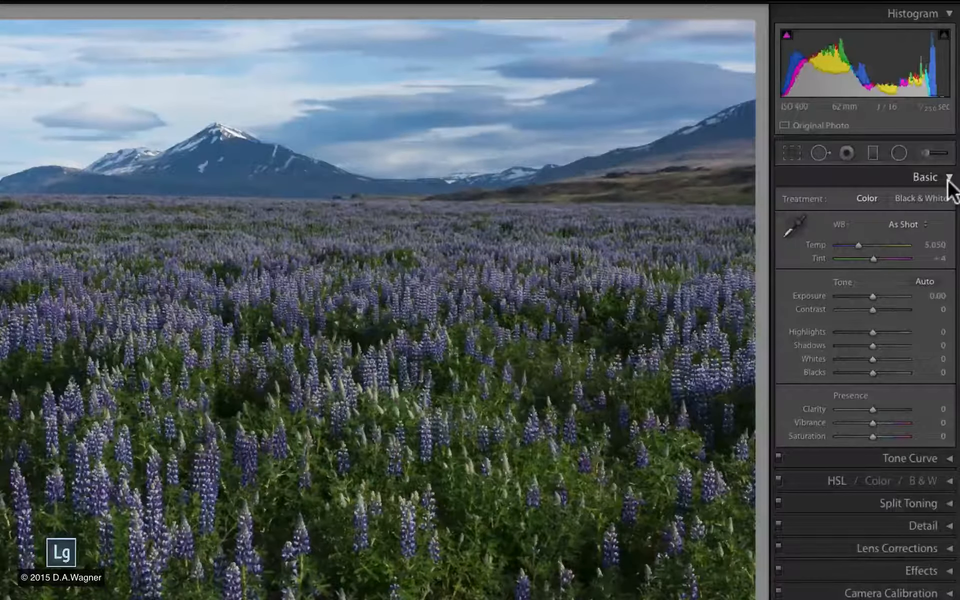
left_click(948, 181)
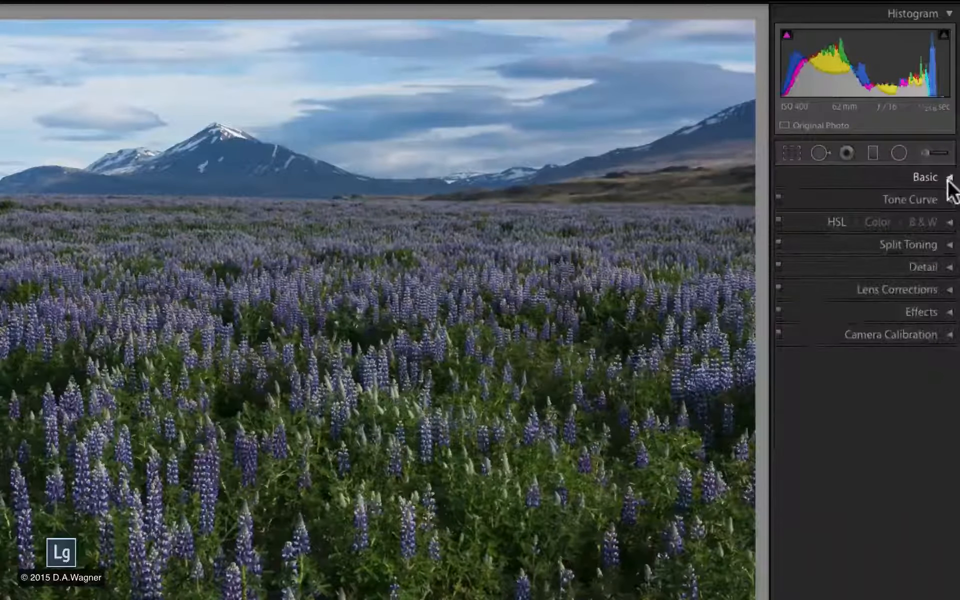
left_click(950, 335)
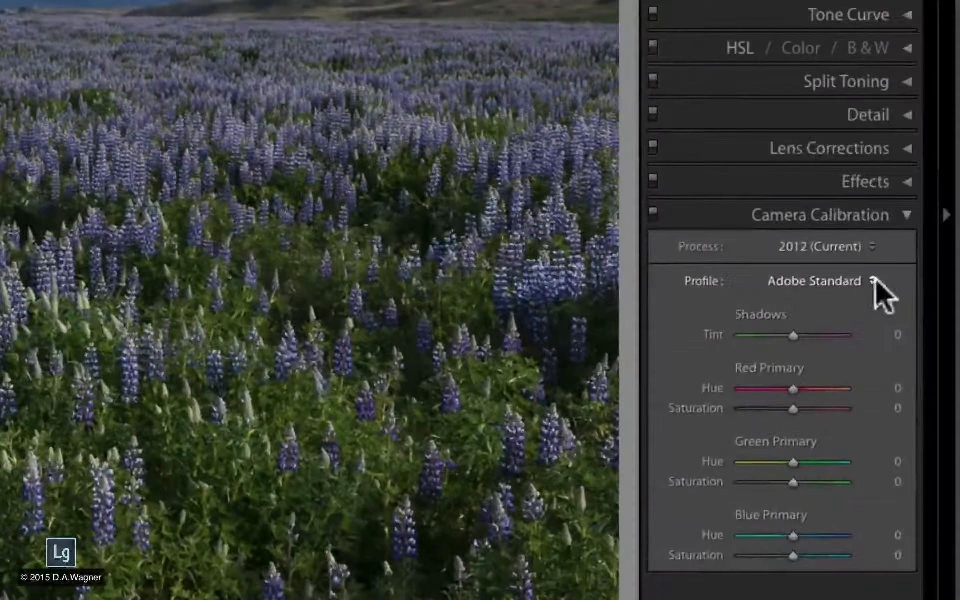
Try the Camera Flat, Camera Landscape and Camera Monochrome calibration profiles on the photo one after another.
left_click(877, 296)
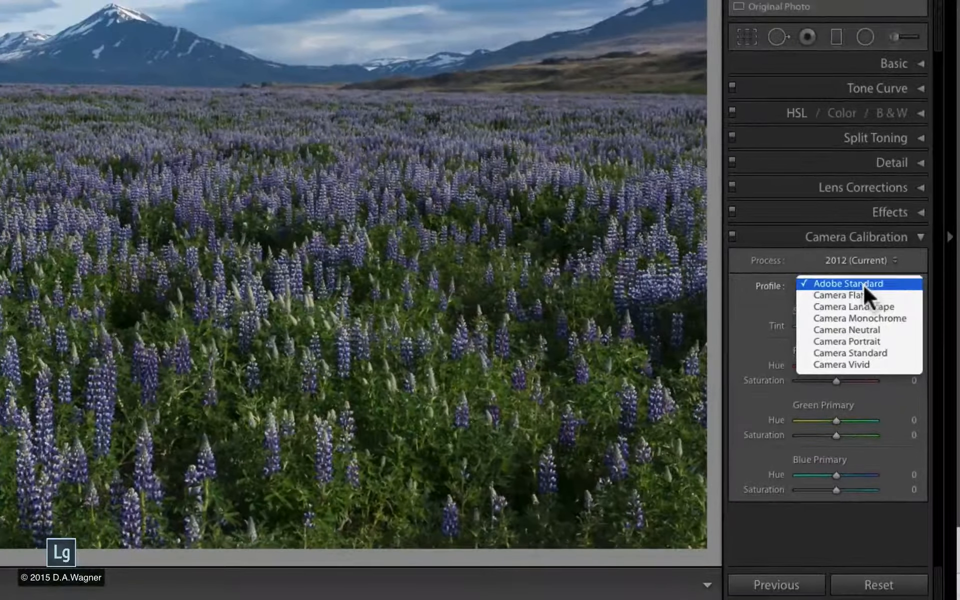
left_click(864, 295)
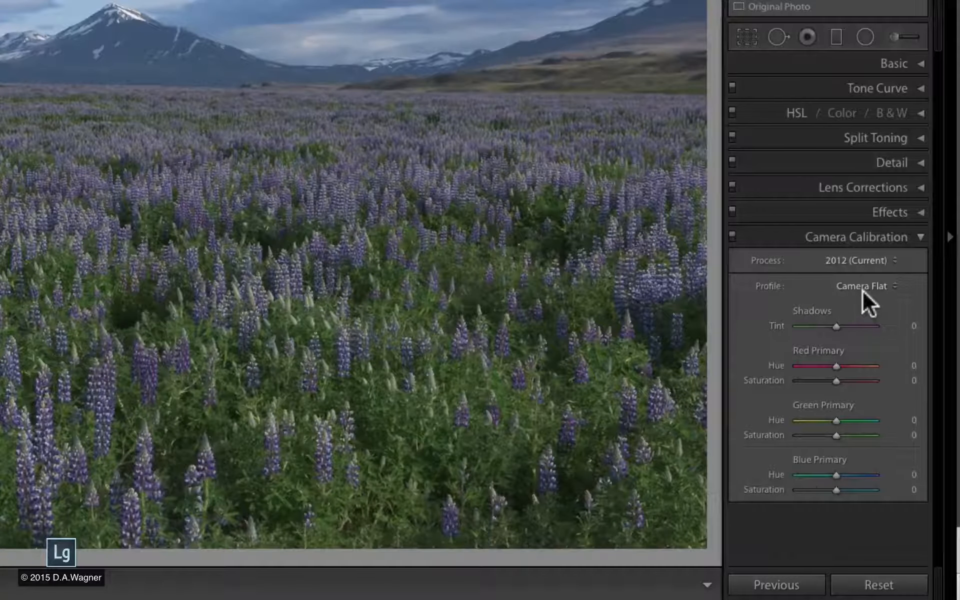
left_click(863, 287)
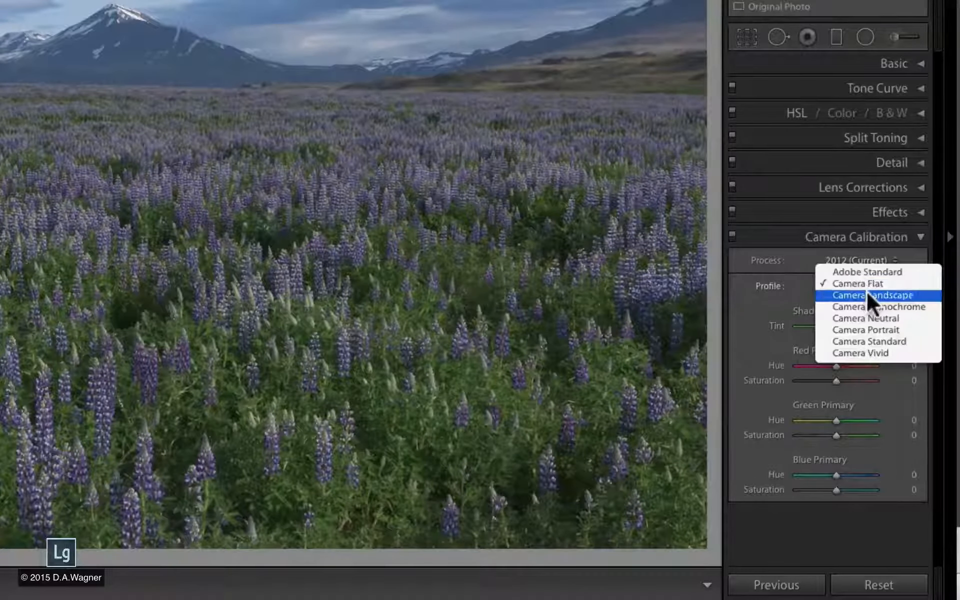
left_click(866, 291)
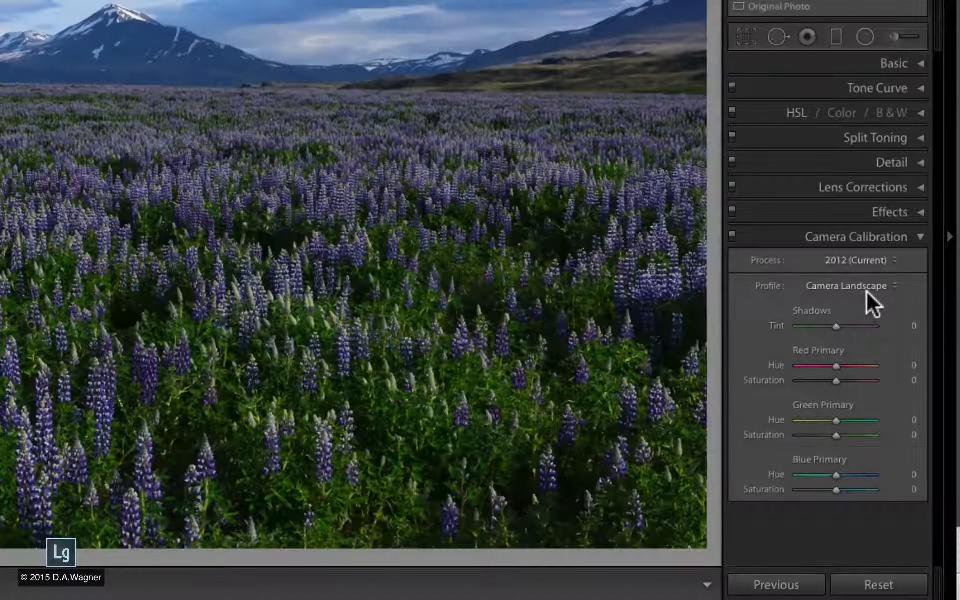
left_click(868, 290)
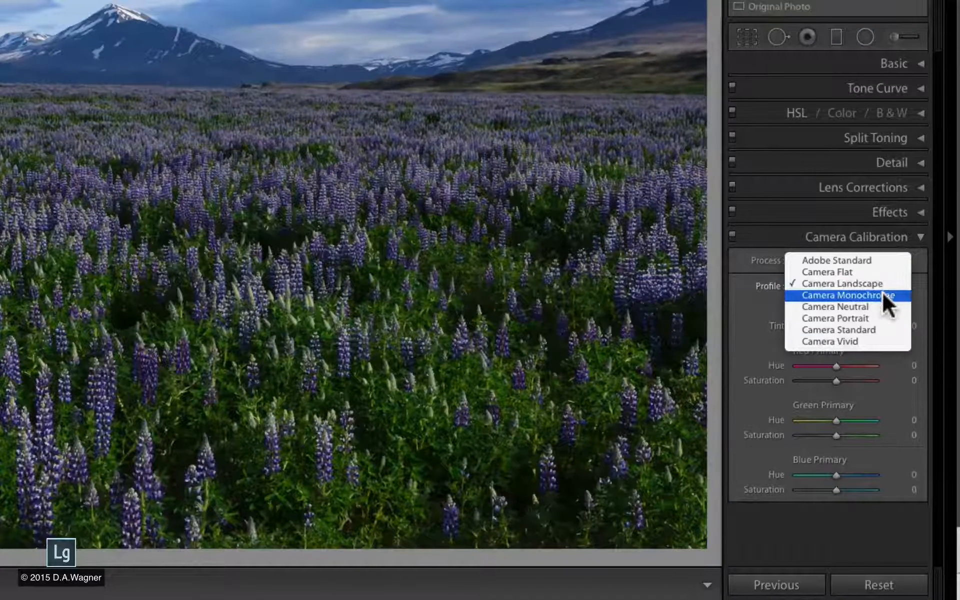
left_click(883, 295)
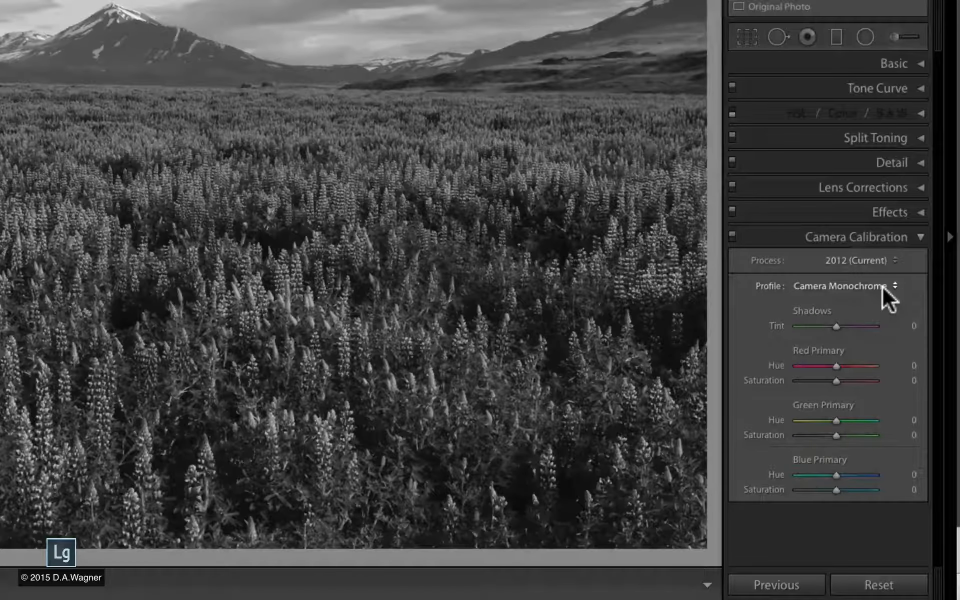
Set the photo's calibration profile to Camera Vivid and expand the User Presets folder.
left_click(884, 286)
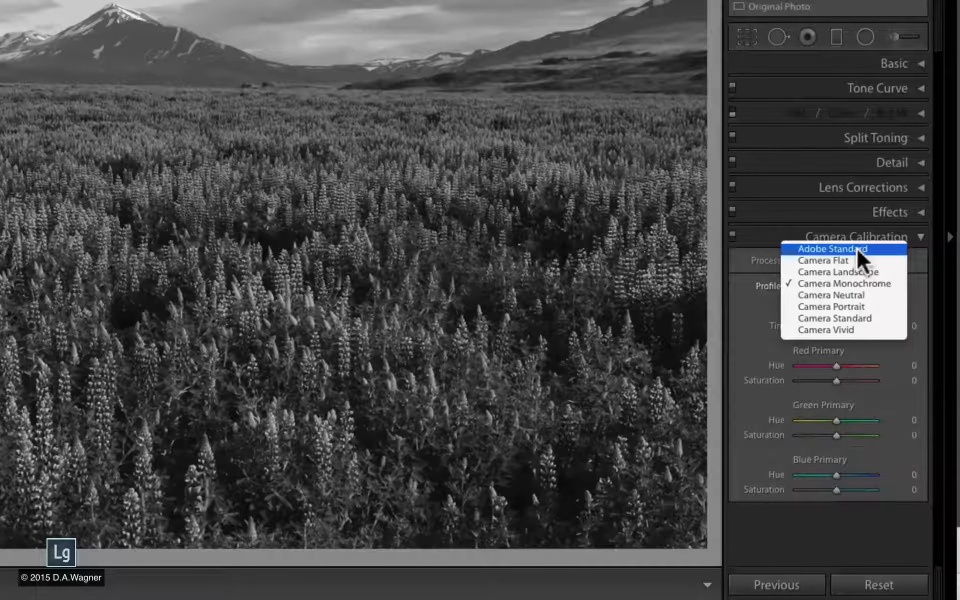
left_click(842, 330)
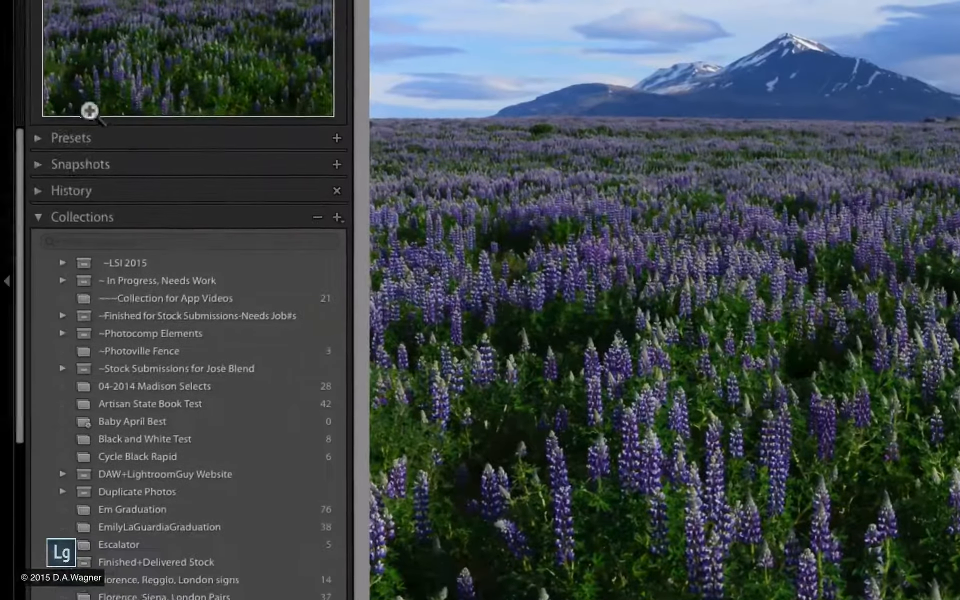
left_click(37, 136)
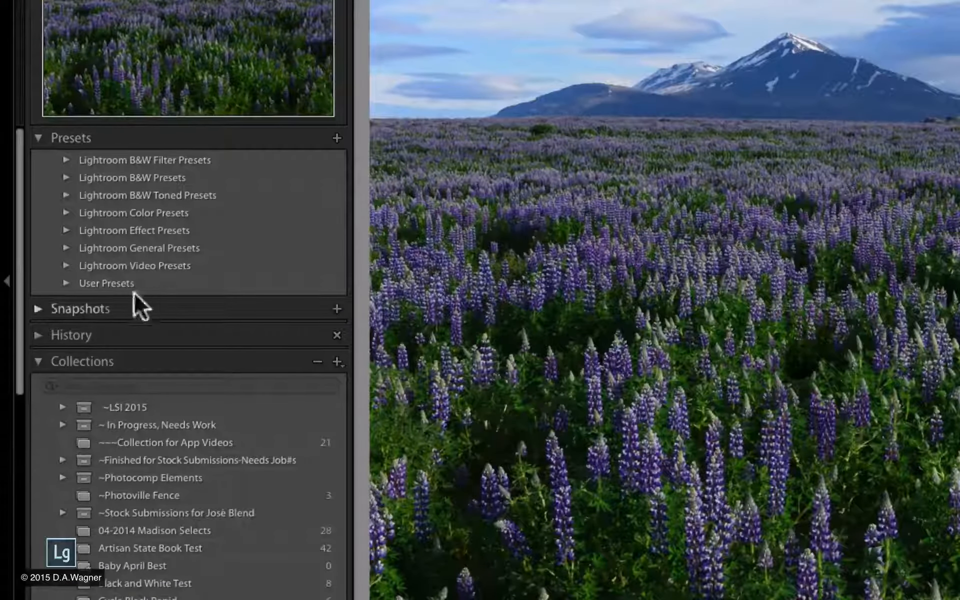
left_click(66, 283)
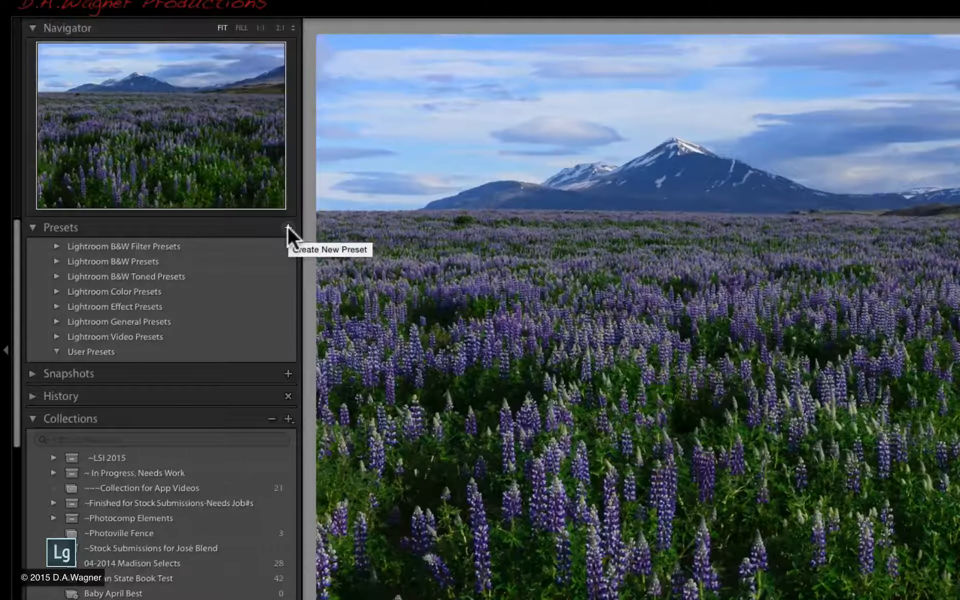
Start a new develop preset that stores only the Calibration setting, with Process Version and all other settings excluded.
left_click(287, 226)
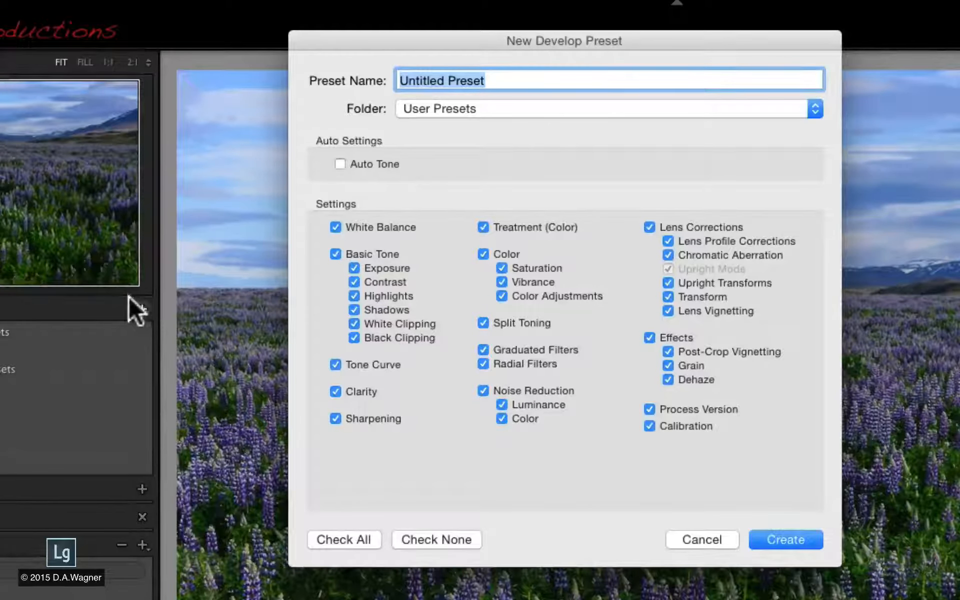
left_click(427, 536)
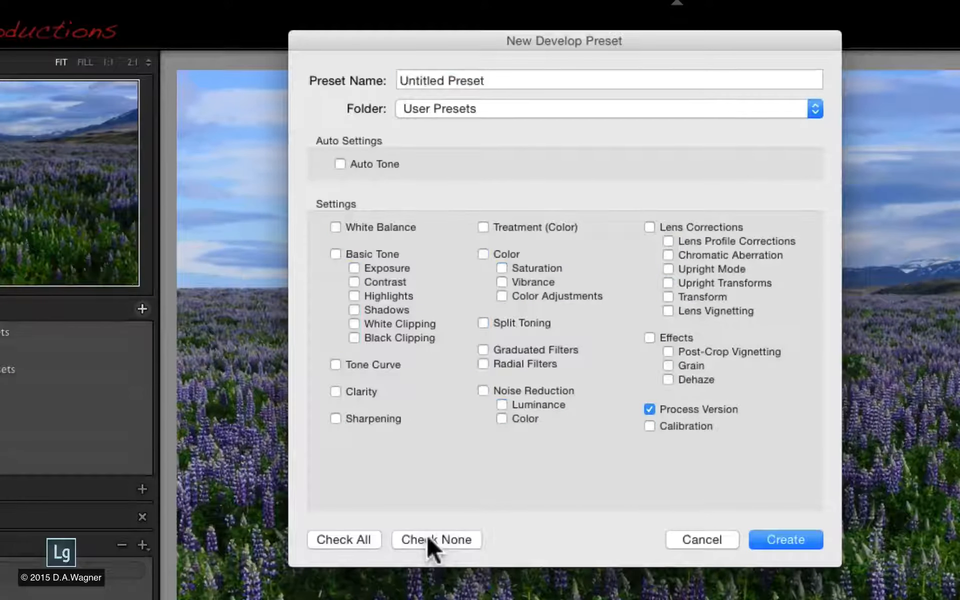
left_click(649, 409)
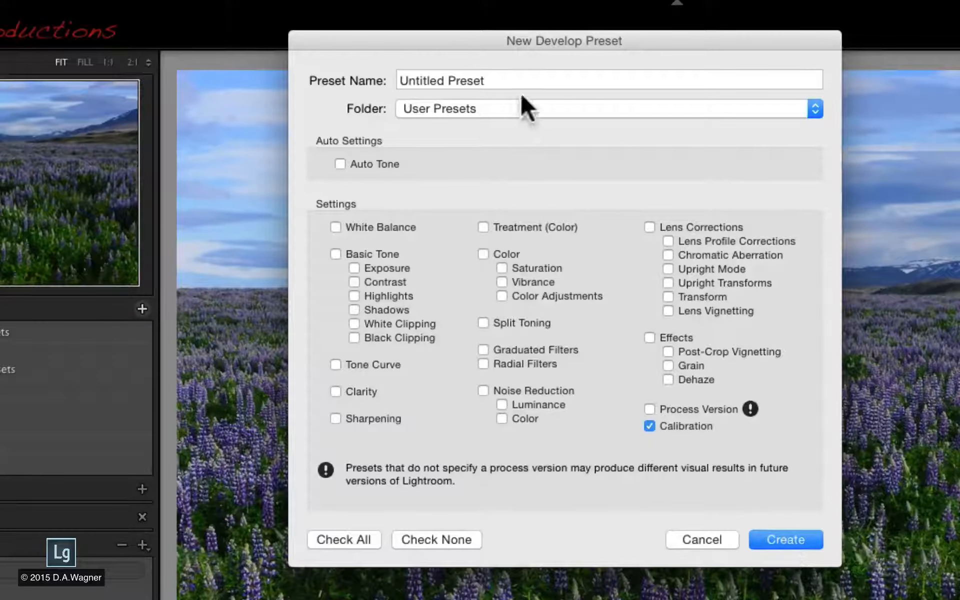
Name the new preset "Calibration Camera Vivid" and create it in User Presets.
left_click_drag(512, 83, 391, 58)
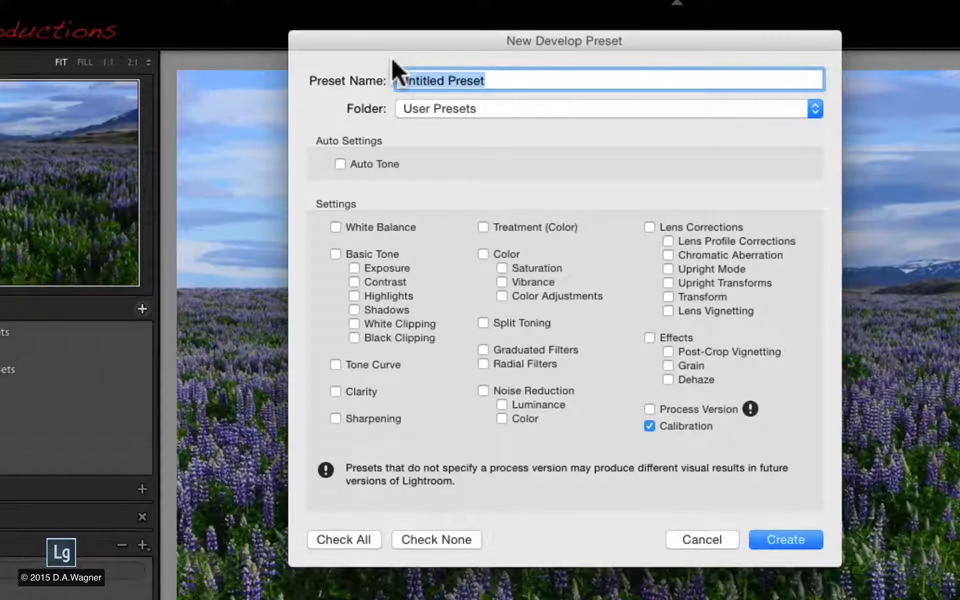
type("a")
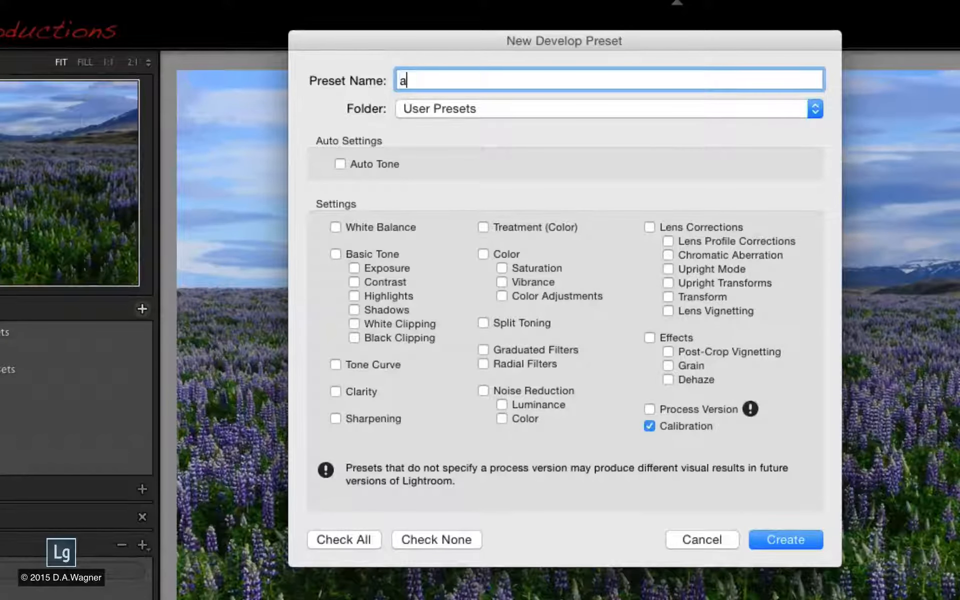
key("BackSpace")
type("Cali")
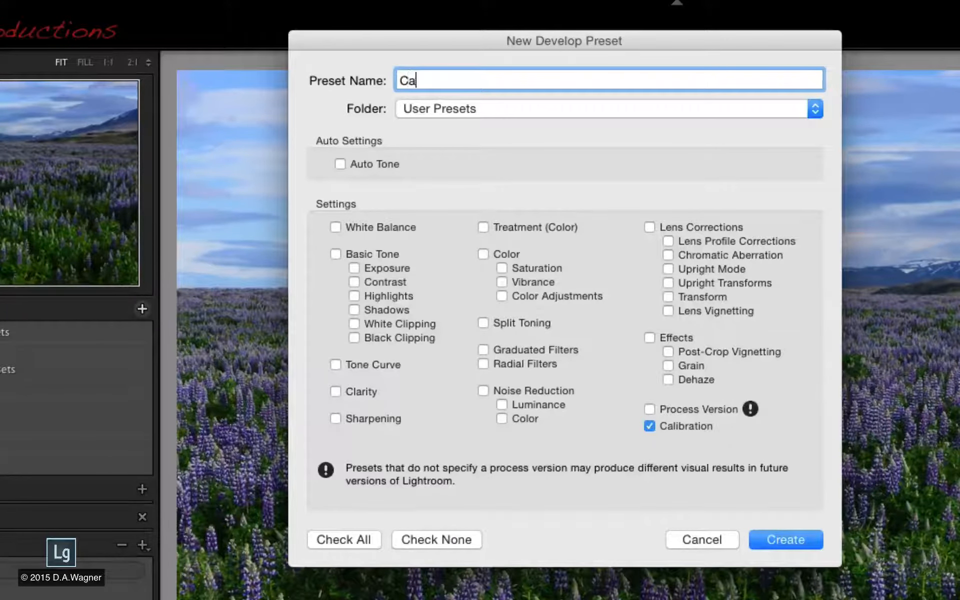
type("bration Caer")
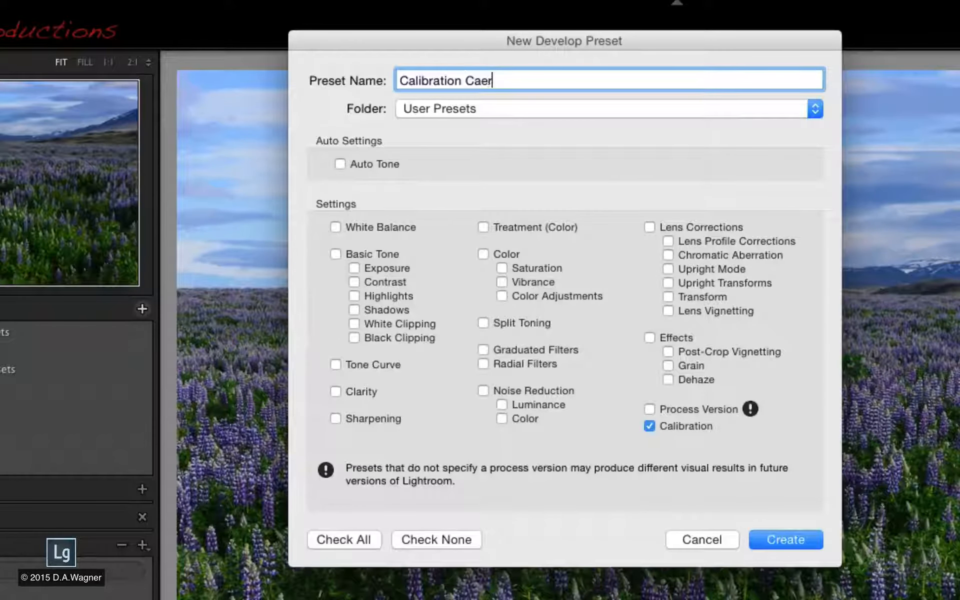
key("BackSpace")
key("BackSpace")
type("mera Vid")
key("BackSpace")
type("vid")
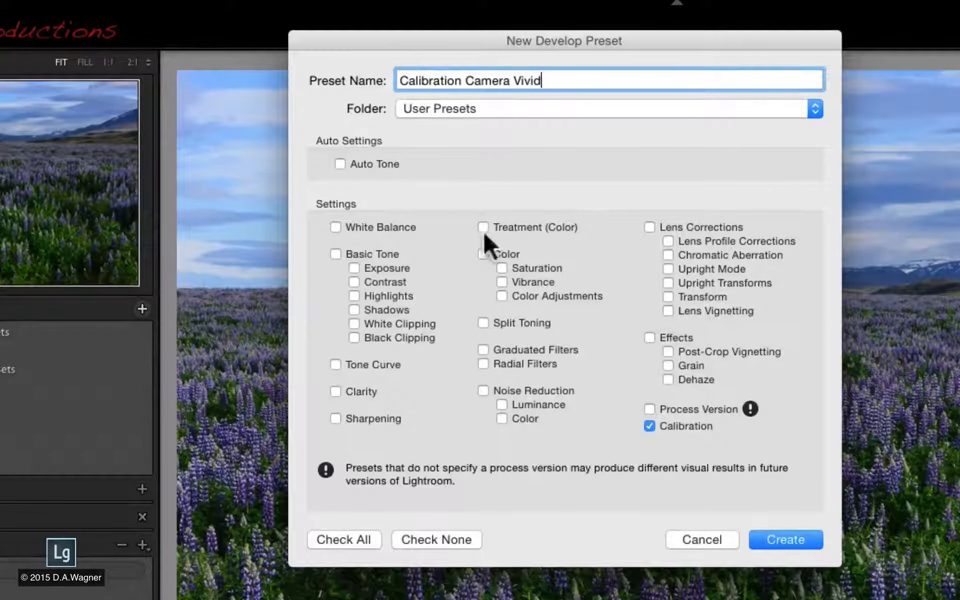
left_click(788, 539)
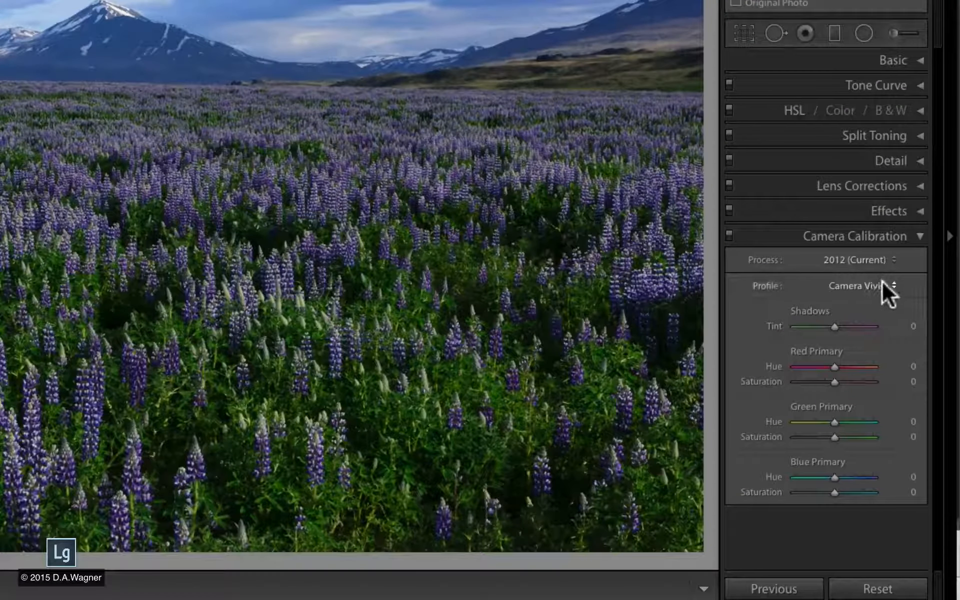
Change the profile to Camera Standard and save it as a calibration-only preset named "Calibration Camera Standard".
left_click(882, 283)
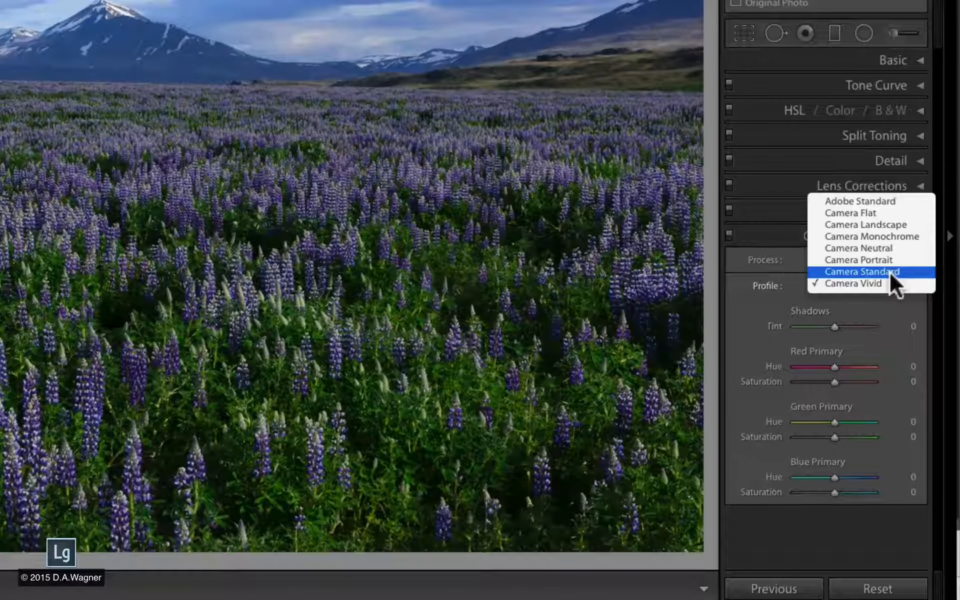
left_click(889, 272)
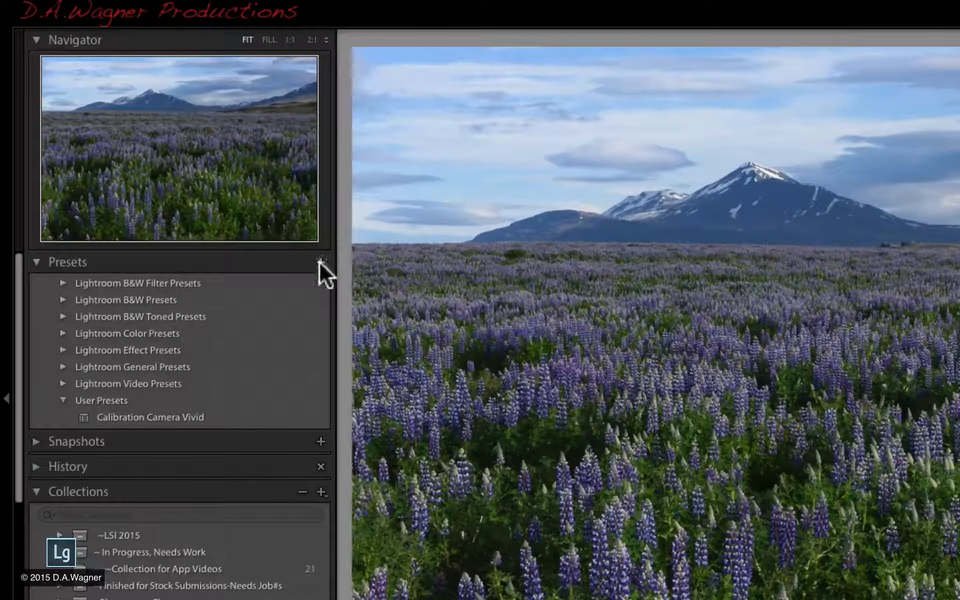
left_click(322, 261)
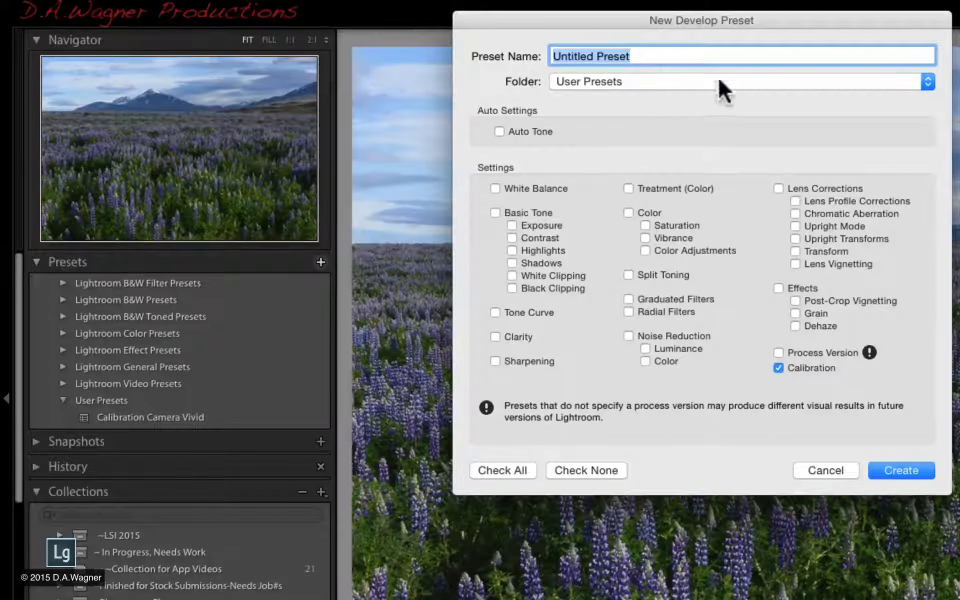
type("C")
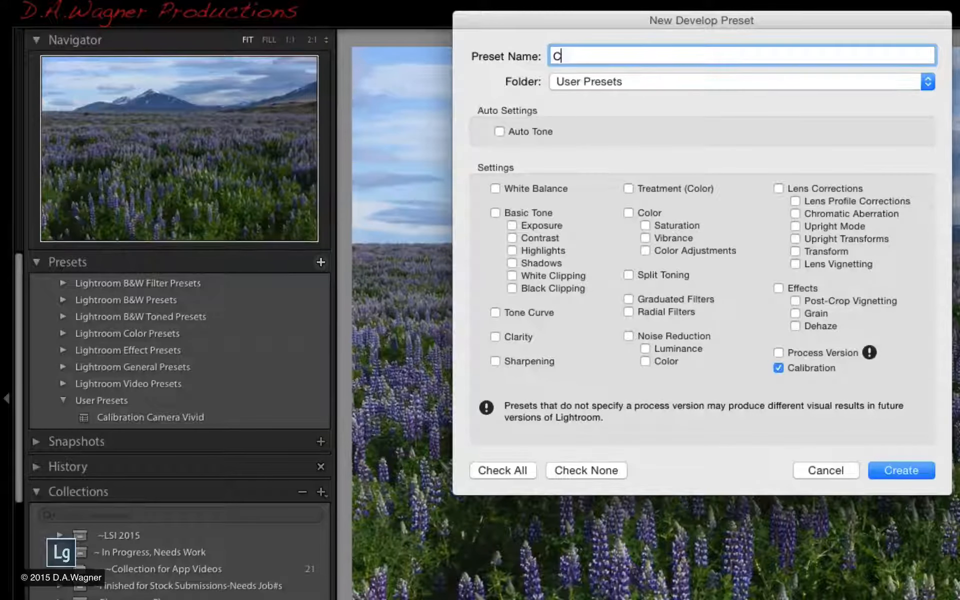
type("alibration Cam")
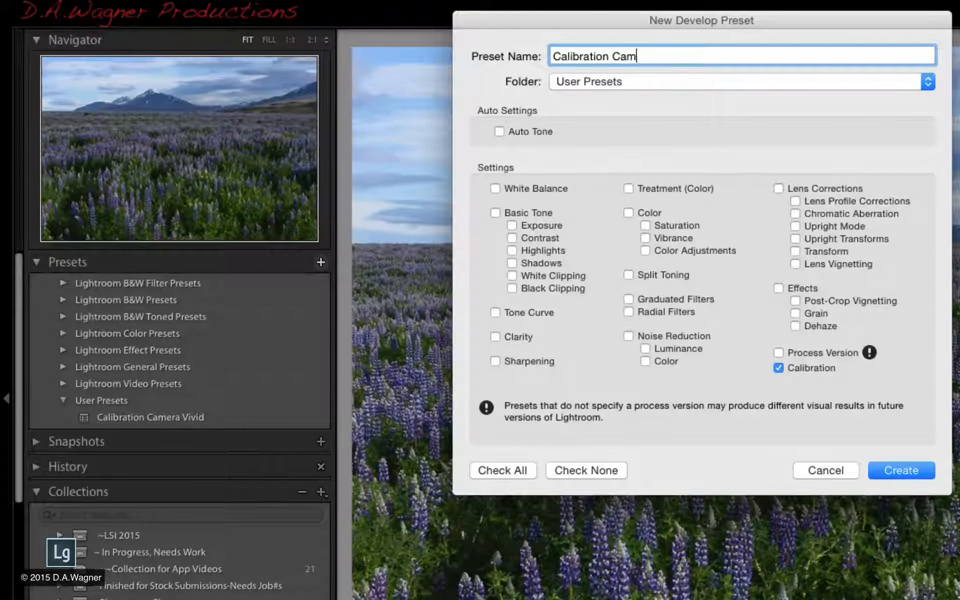
type("era Standard")
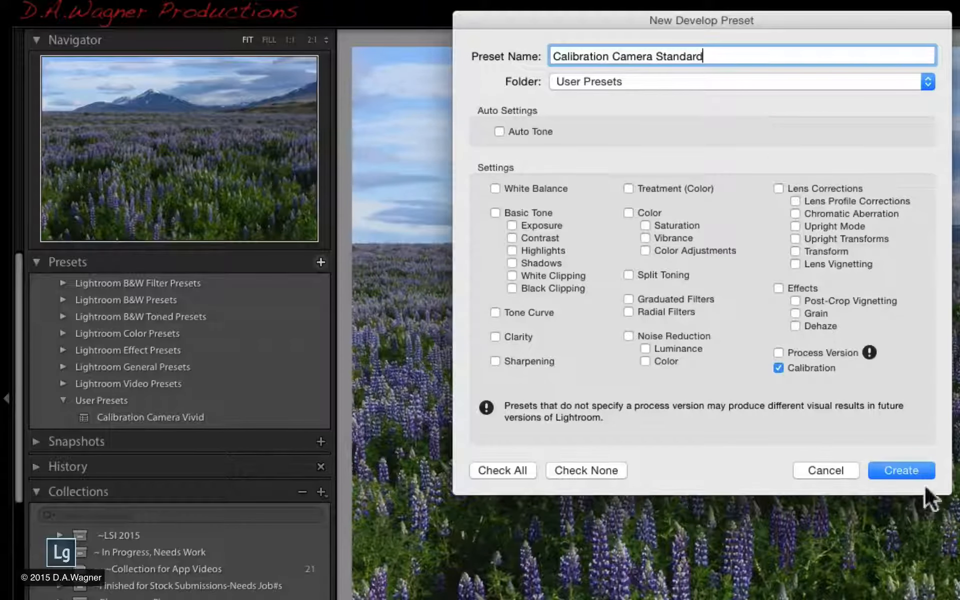
left_click(914, 468)
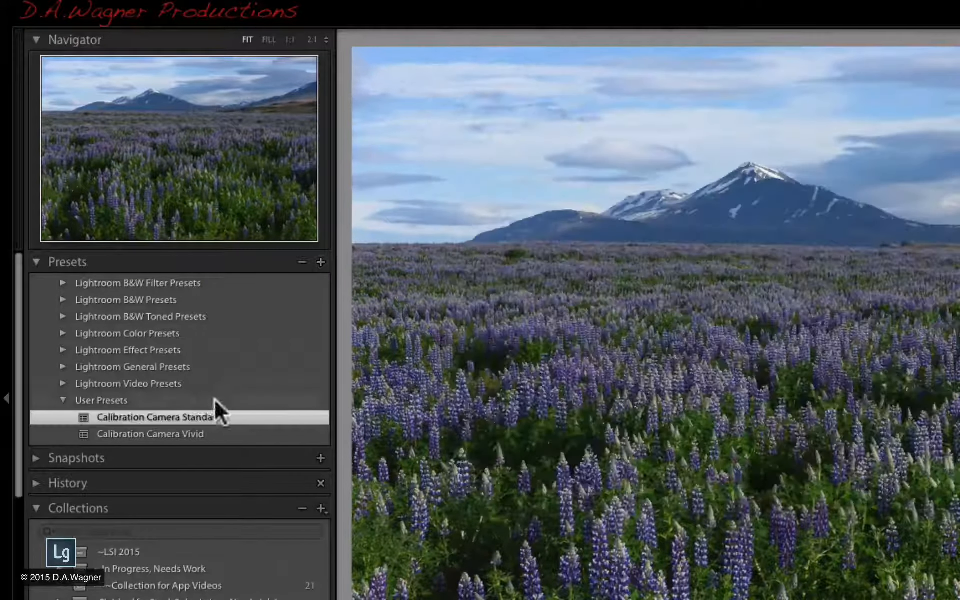
Save calibration-only user presets named "Calibration Camera Portrait" and "Calibration Camera Neutral" using the matching profiles.
key("super+shift+n")
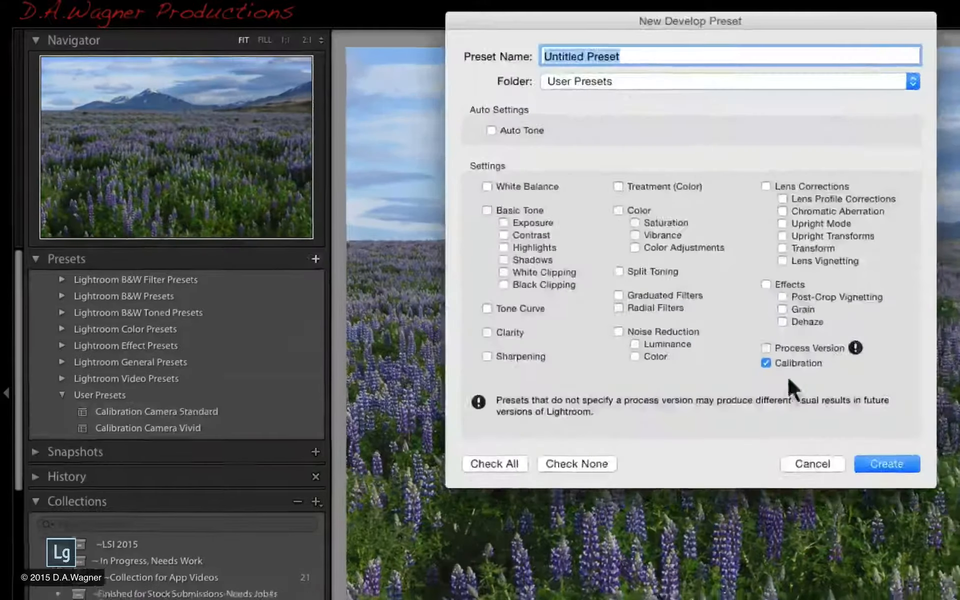
type("Calibration Ccam")
left_click(538, 305)
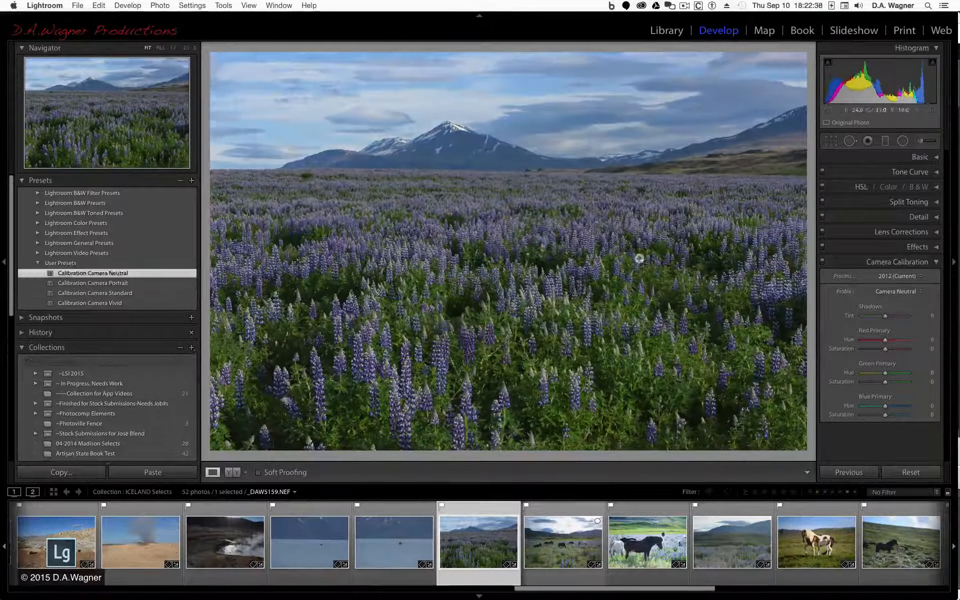
Save calibration-only user presets for the Camera Monochrome, Camera Landscape, Camera Flat and Adobe Standard profiles, each named "Calibration" plus the profile name.
left_click(897, 291)
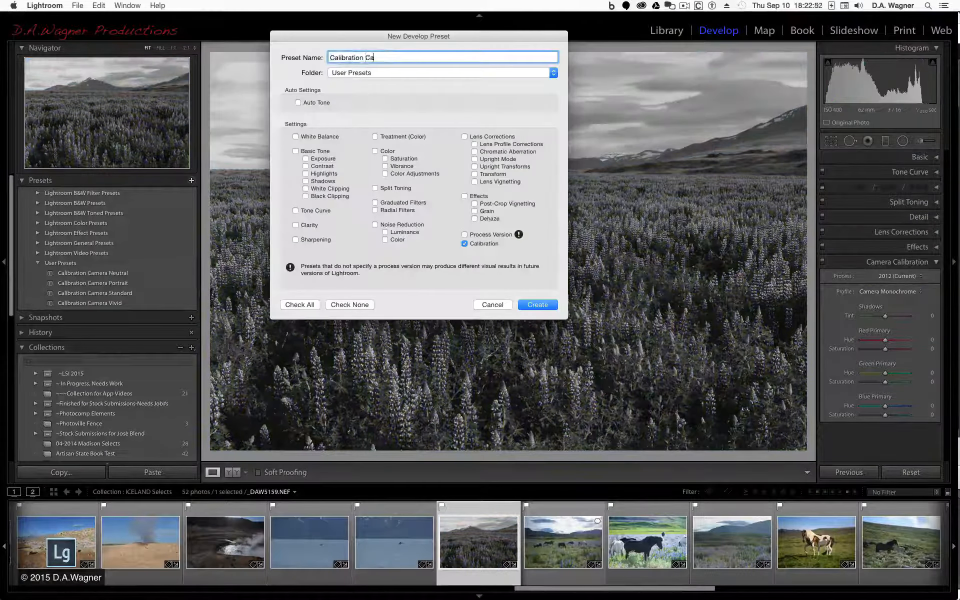
left_click(538, 421)
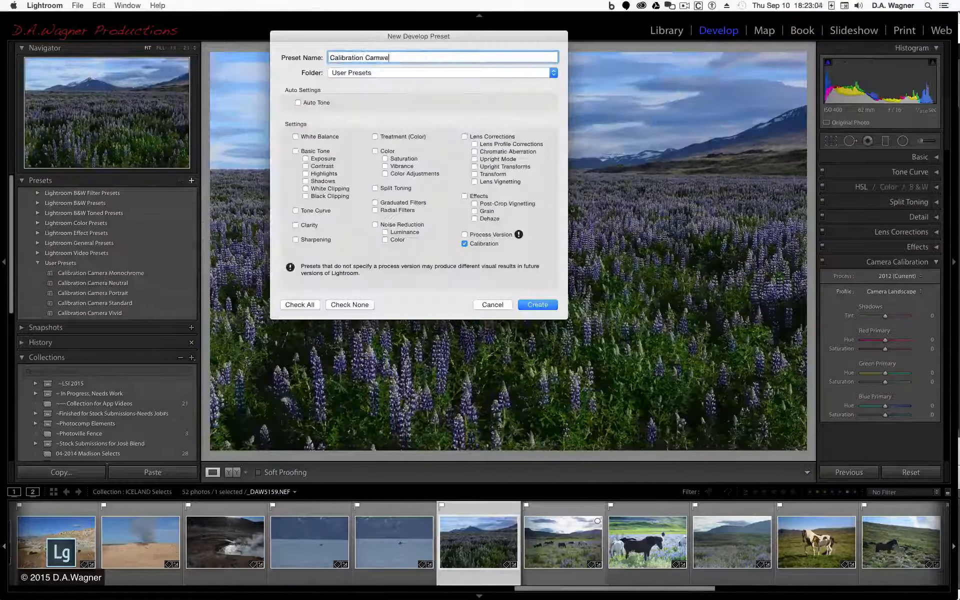
left_click(538, 422)
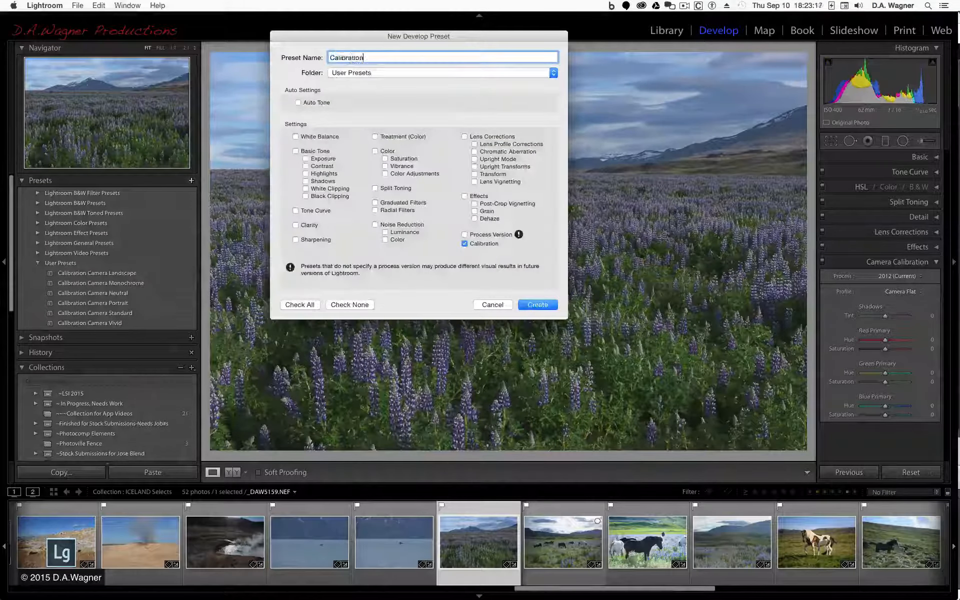
left_click(538, 304)
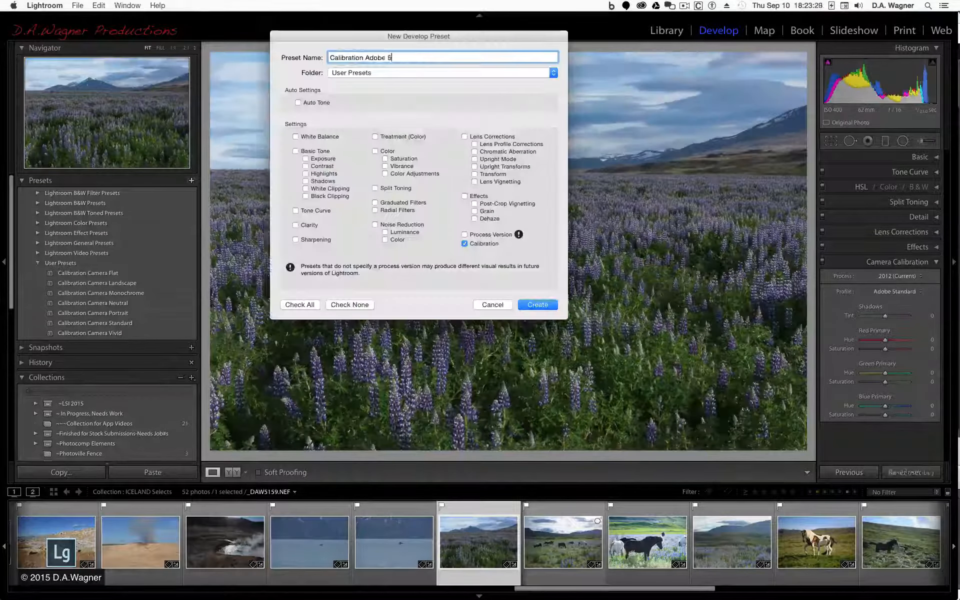
left_click(538, 303)
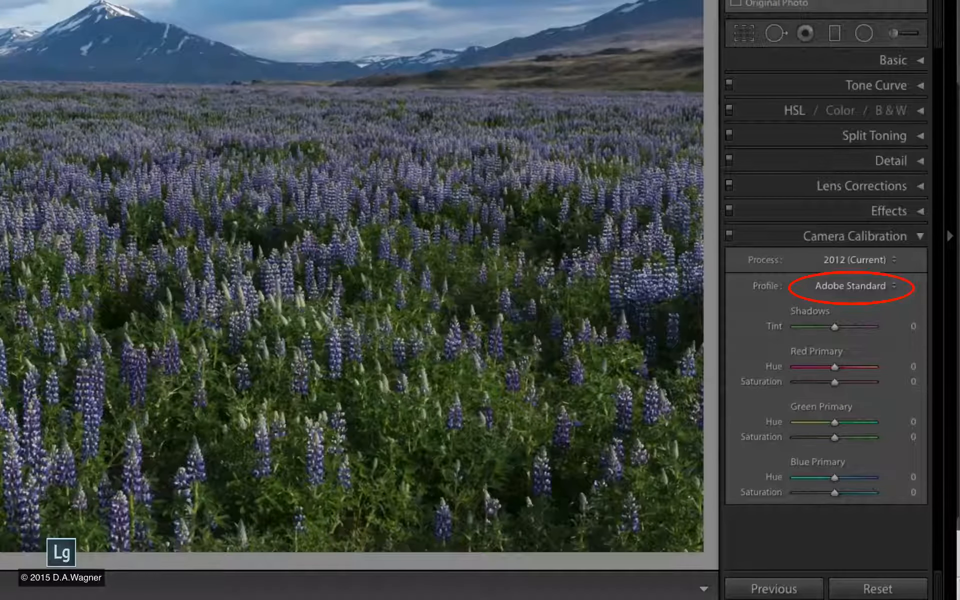
Review the available camera calibration profiles and keep Adobe Standard as the profile.
left_click(895, 285)
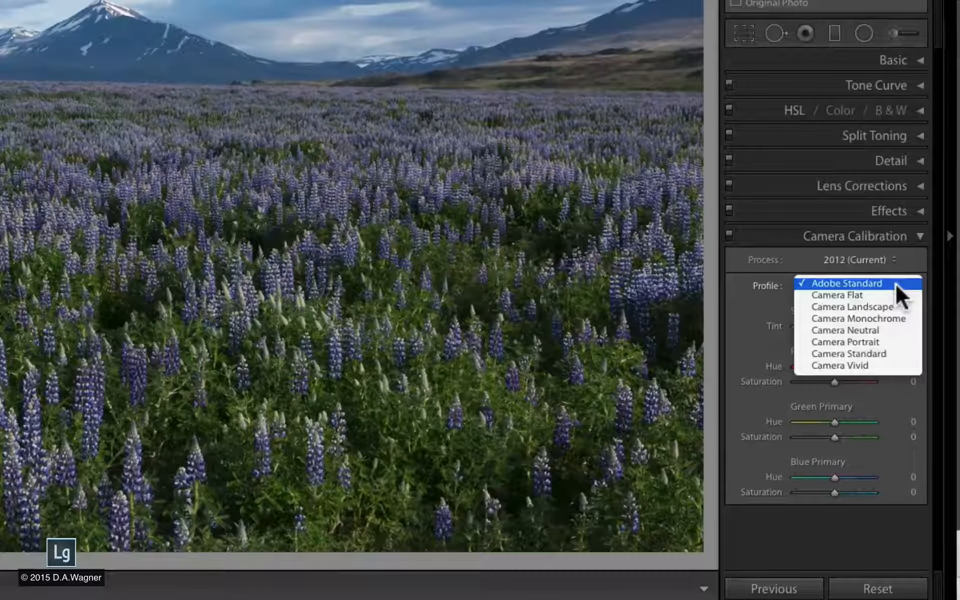
left_click(895, 283)
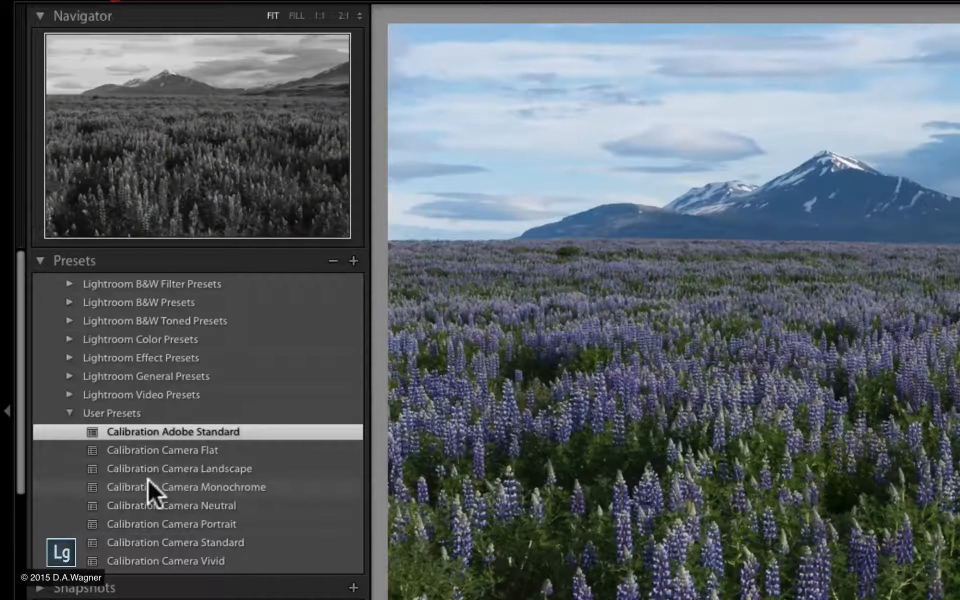
Apply the "Calibration Camera Vivid" preset to the lupine field photo and raise its exposure slightly.
left_click(165, 560)
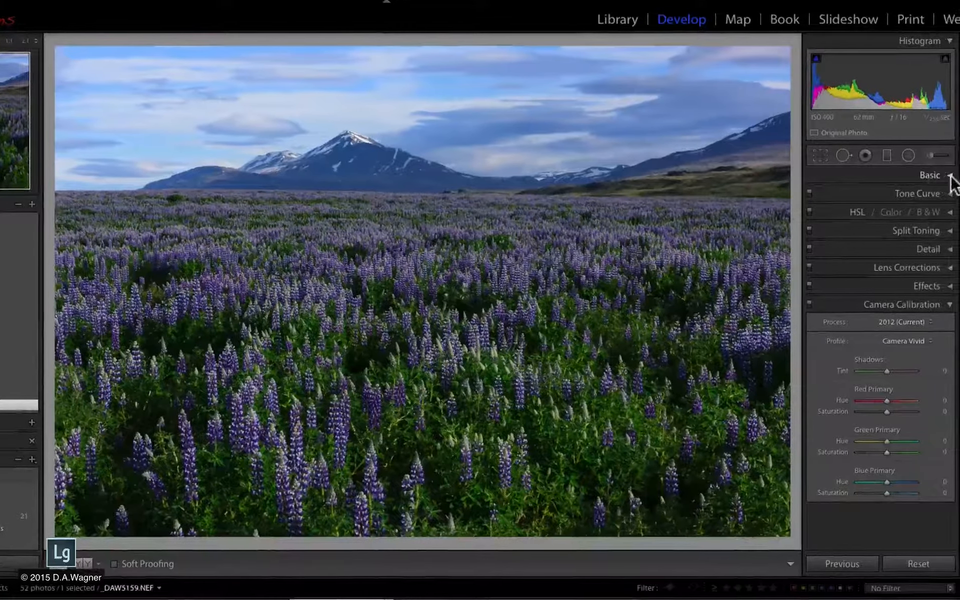
left_click(959, 179)
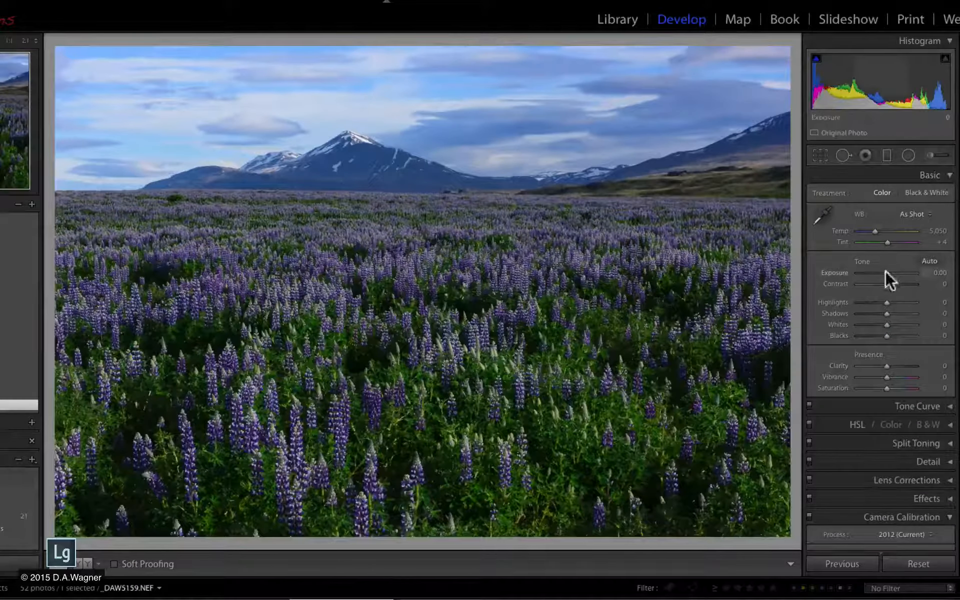
left_click_drag(886, 272, 892, 271)
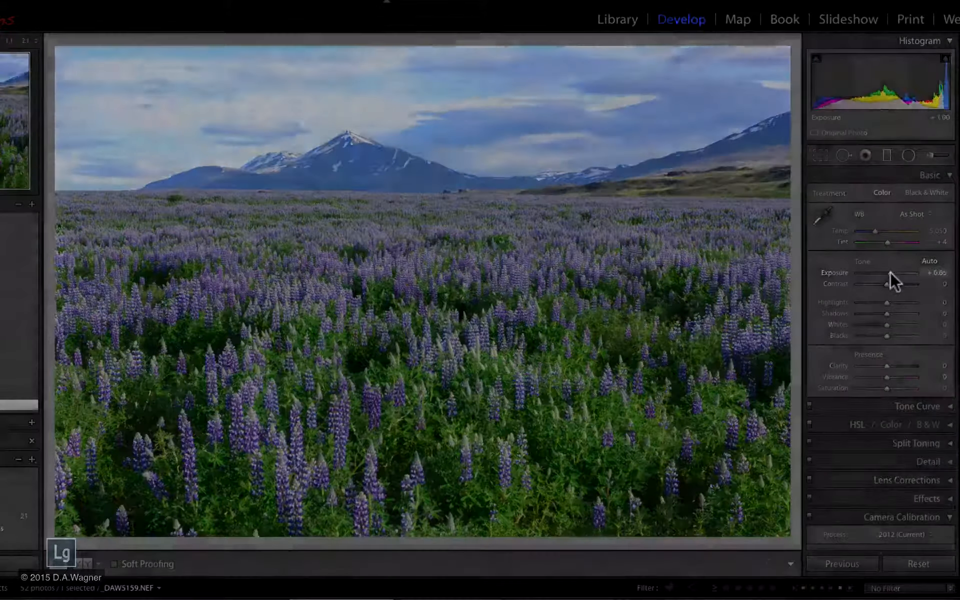